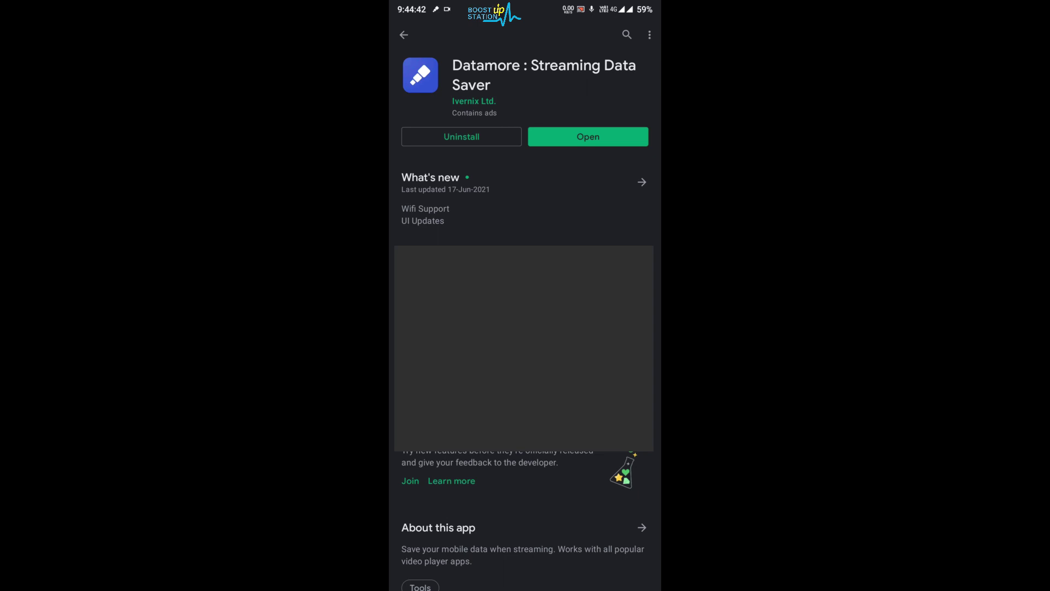
Launch Datamore and set the bandwidth range to 0.1 - 10Mbs
left_click(587, 136)
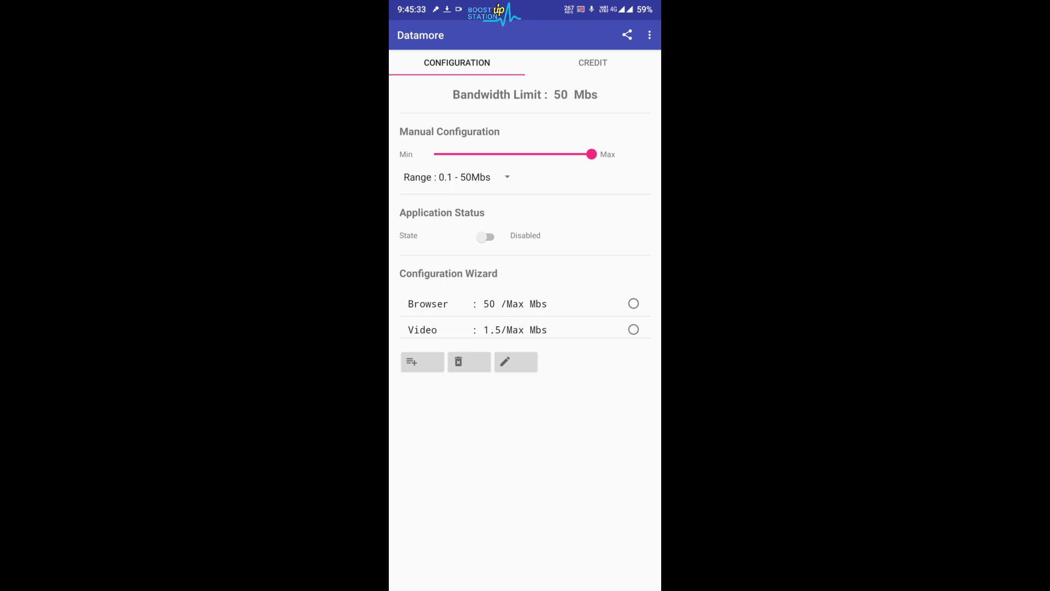
left_click(456, 176)
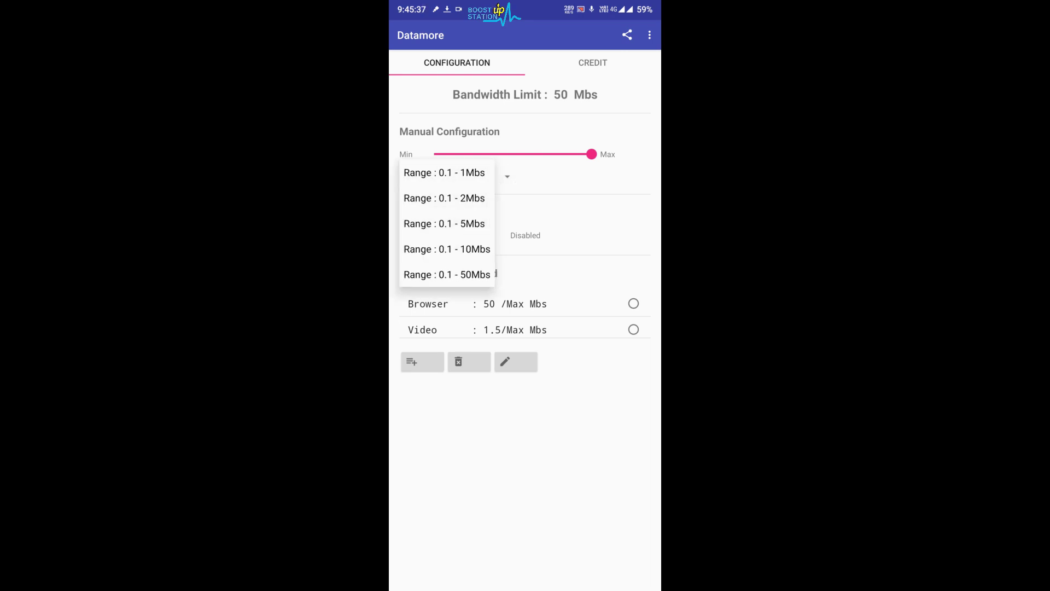
left_click(446, 248)
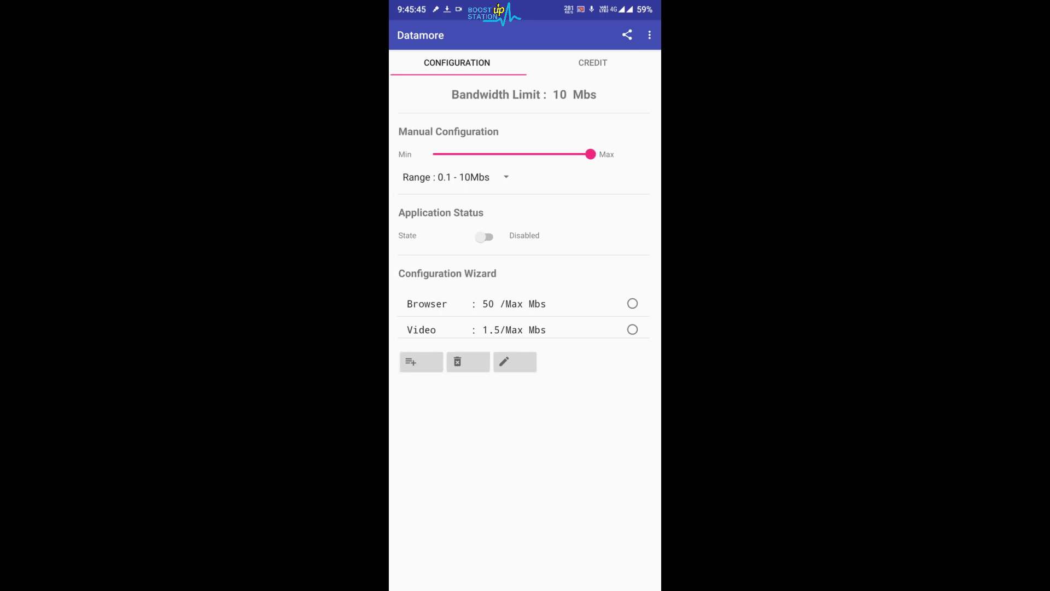
Slide the Manual Configuration bandwidth limit down to 0.8 Mbs
left_click_drag(592, 155, 560, 155)
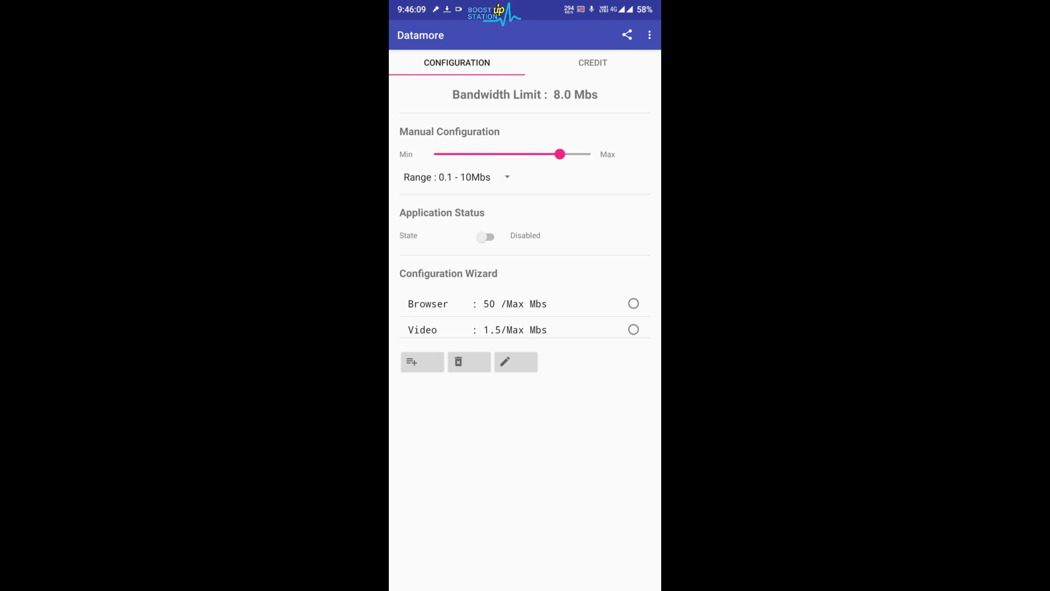
left_click_drag(559, 153, 444, 154)
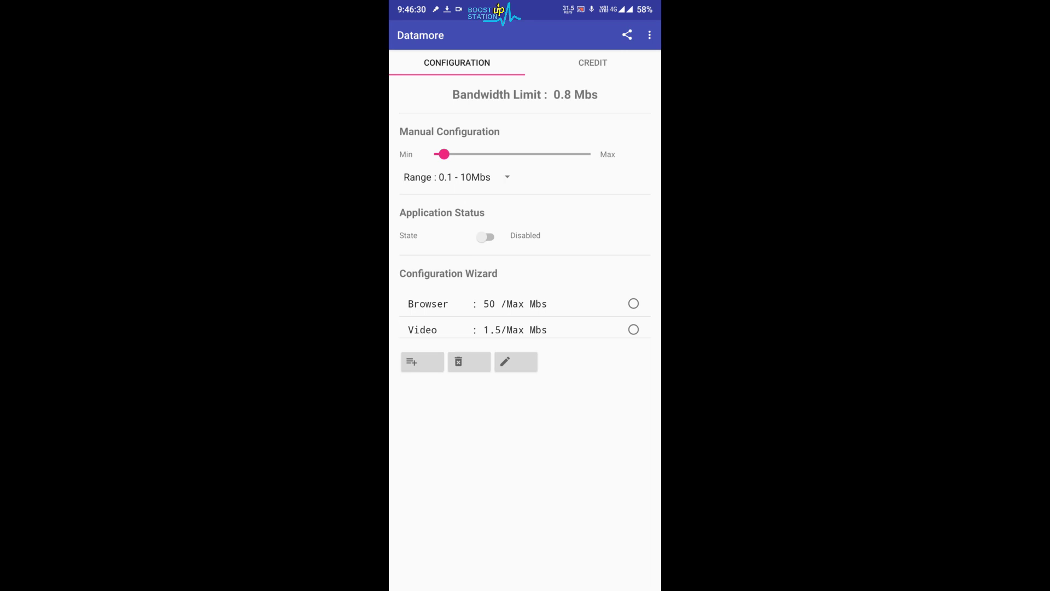
Switch the State to Enabled and slide the bandwidth limit to the 10 Mbs maximum
left_click(485, 236)
left_click_drag(444, 155, 590, 155)
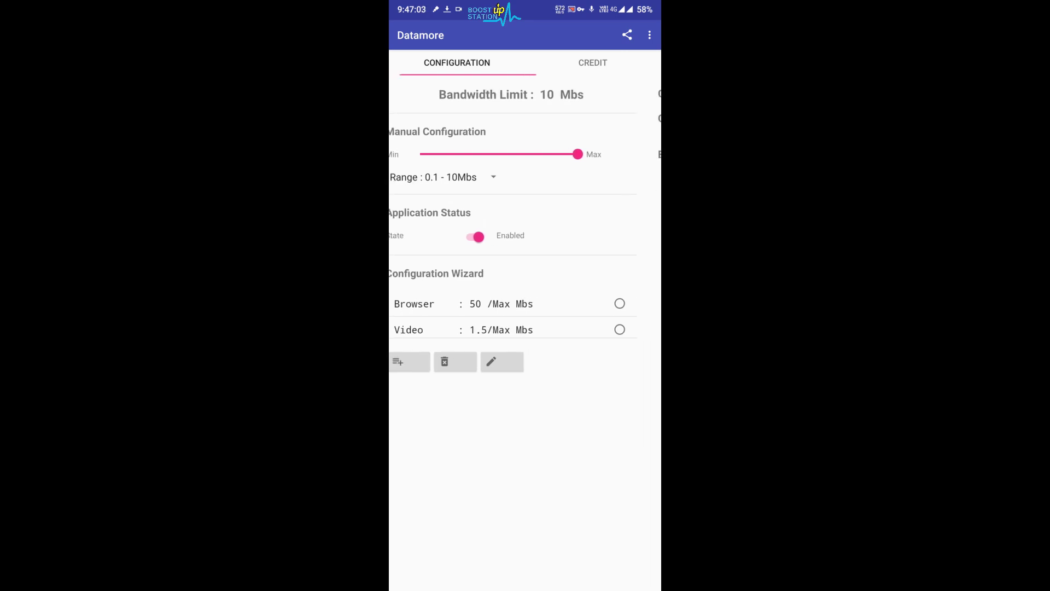
left_click_drag(591, 155, 455, 154)
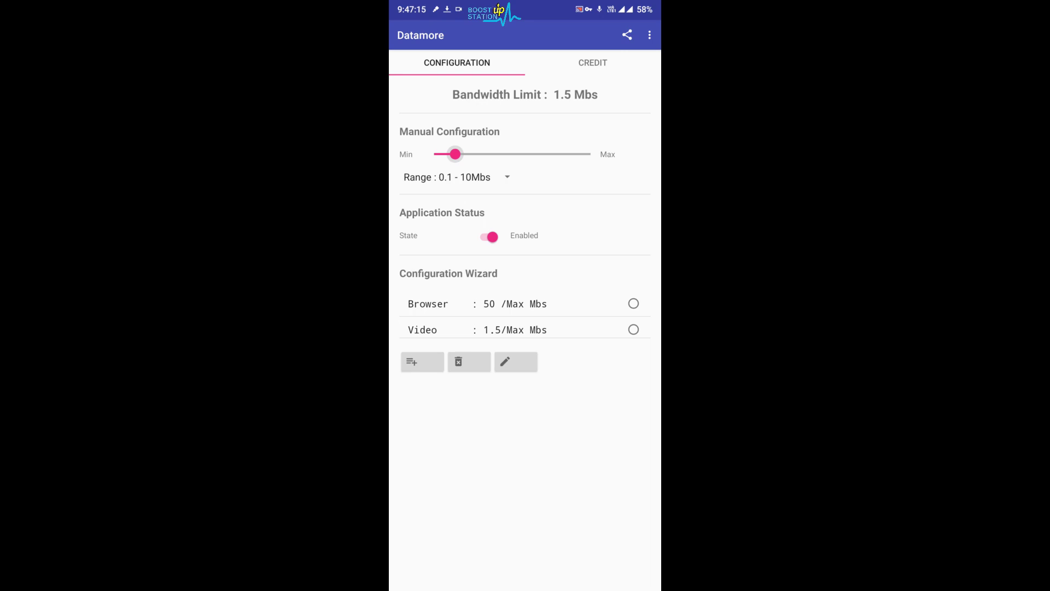
left_click_drag(455, 155, 591, 154)
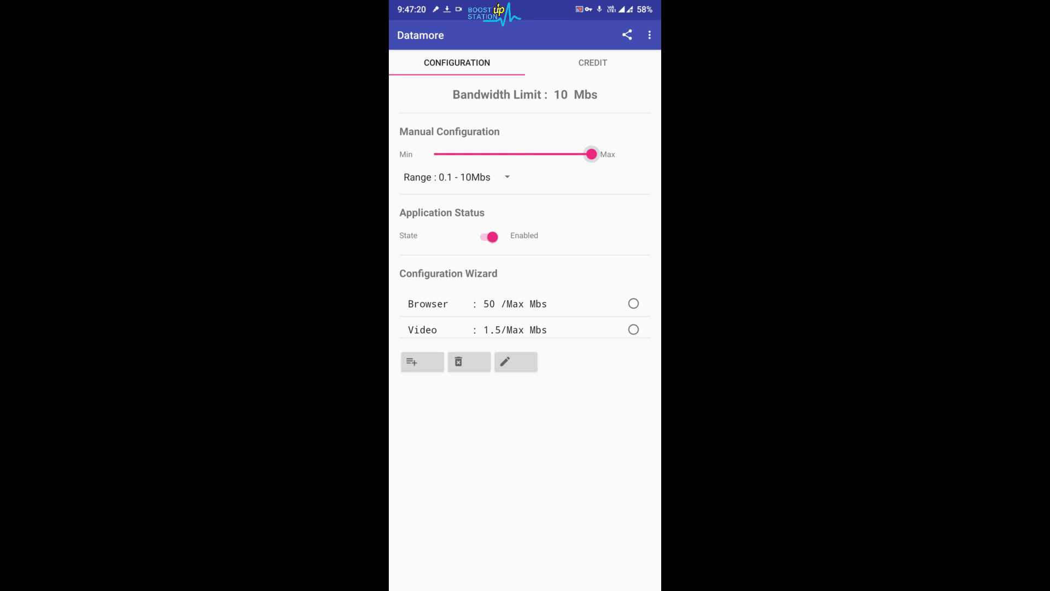
Change the bandwidth range to 0.1 - 50Mbs
left_click(507, 176)
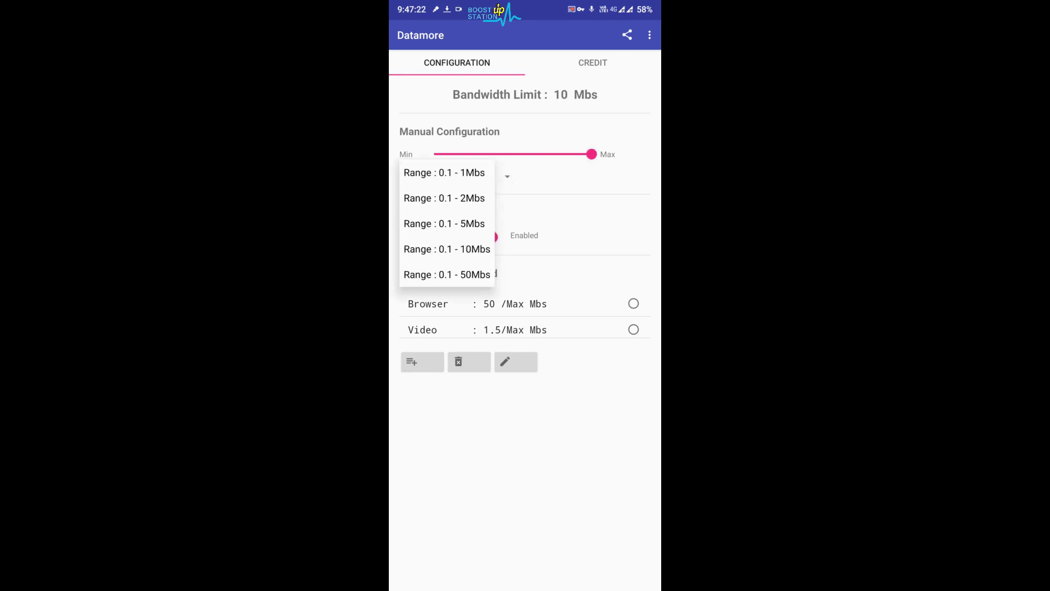
left_click(447, 275)
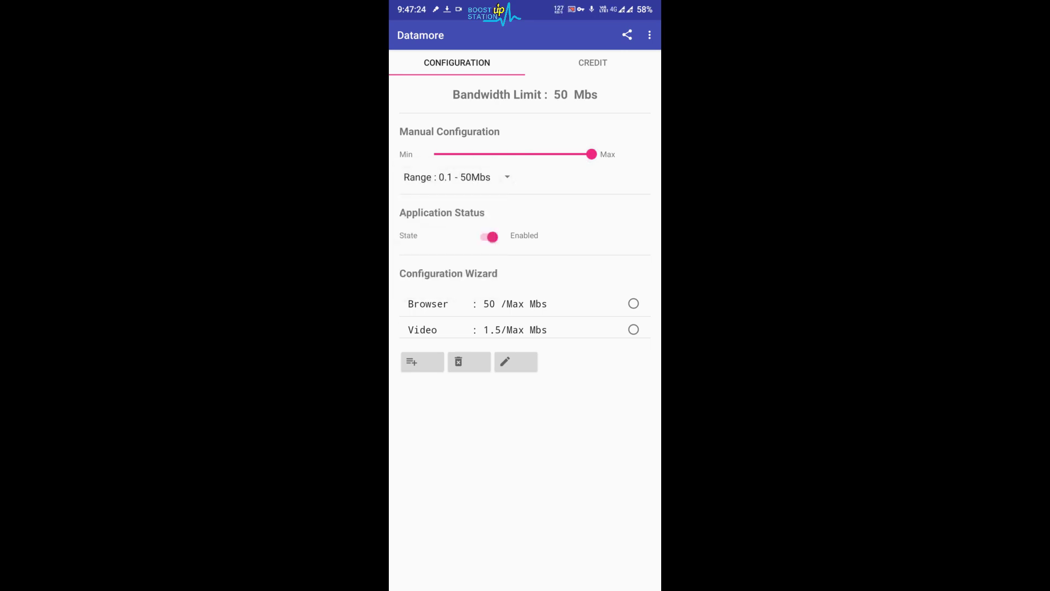
left_click(485, 153)
left_click(507, 176)
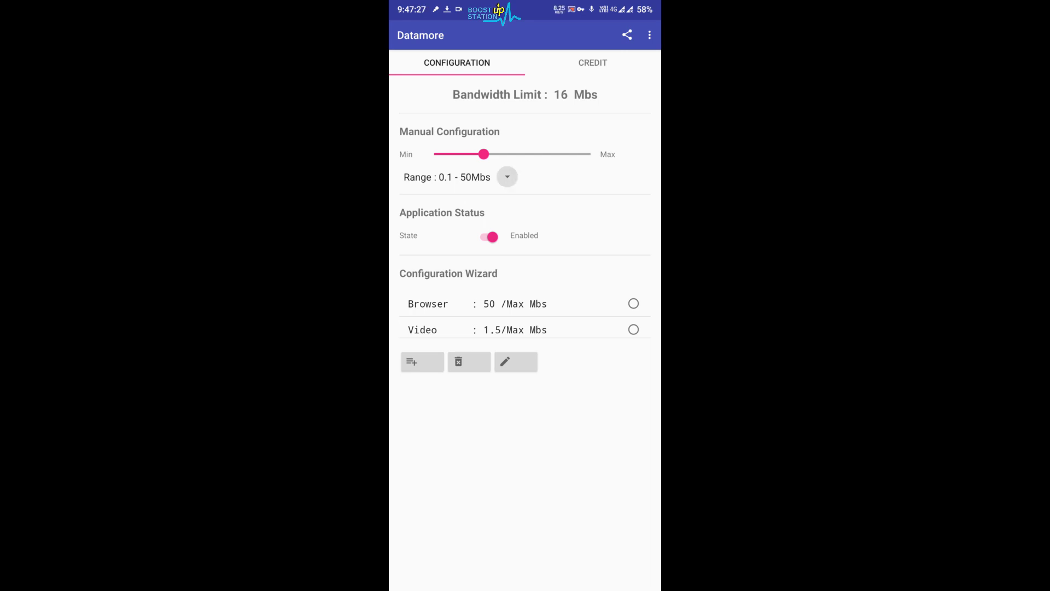
left_click(448, 275)
Set the bandwidth limit to 14 Mbs, keeping the 0.1 - 50Mbs range
left_click_drag(484, 153, 432, 153)
left_click(457, 176)
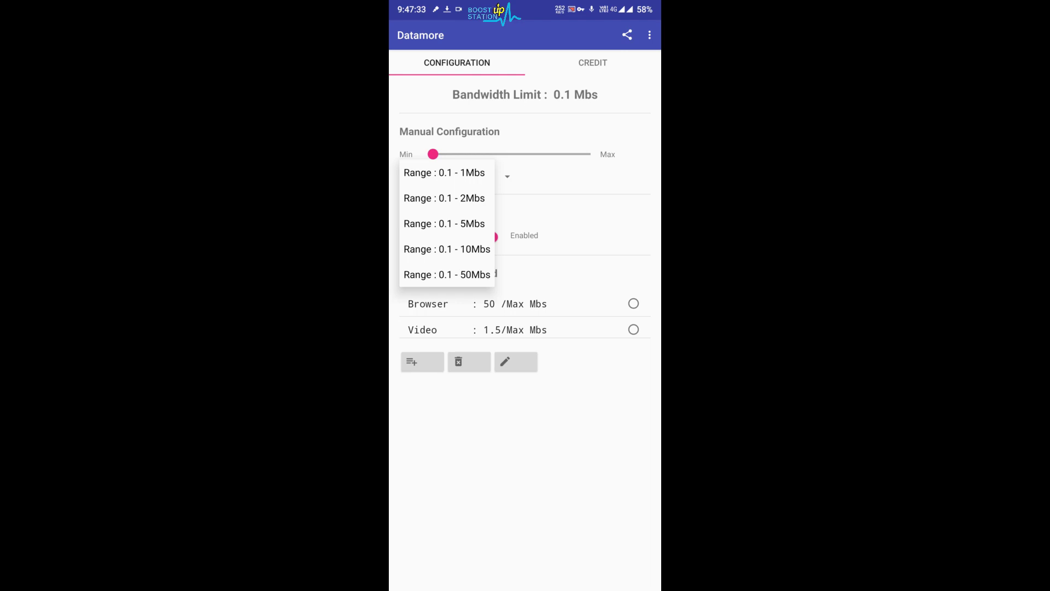
left_click(447, 274)
left_click_drag(433, 154, 478, 154)
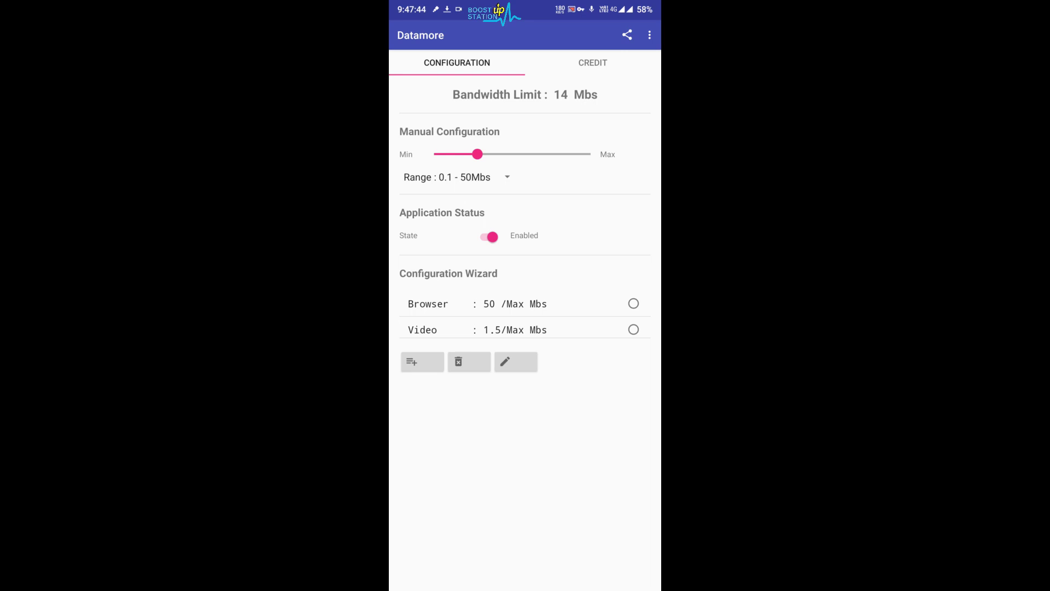
Go to the CREDIT page, which shows 2 current credits
left_click(593, 62)
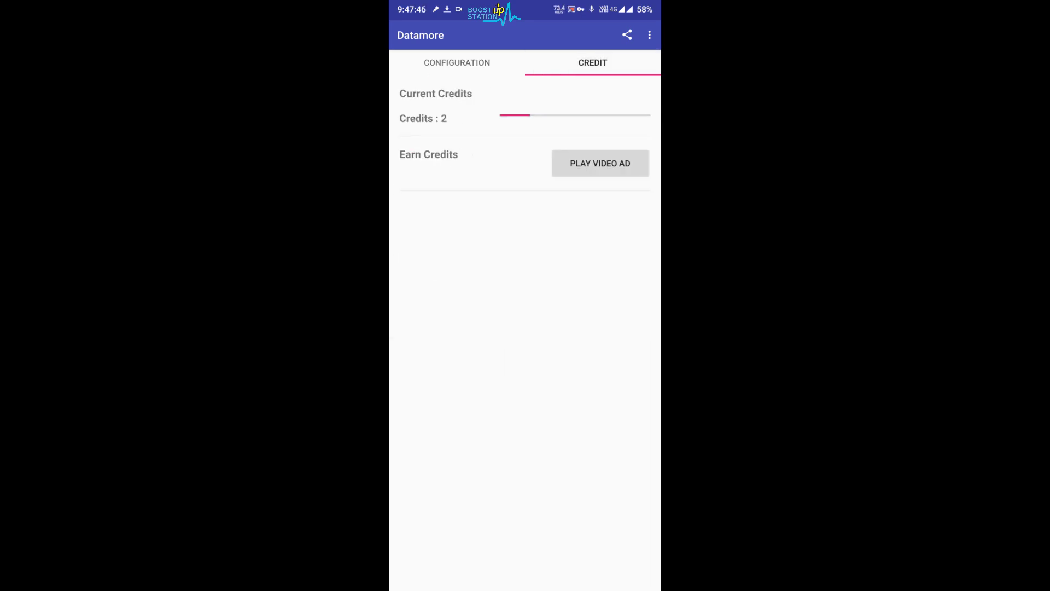
mouse_move(525, 328)
left_mouse_down()
mouse_move(542, 328)
mouse_move(525, 329)
left_mouse_up()
Watch the PLAY VIDEO AD reward ad until the credited confirmation appears
left_click(600, 163)
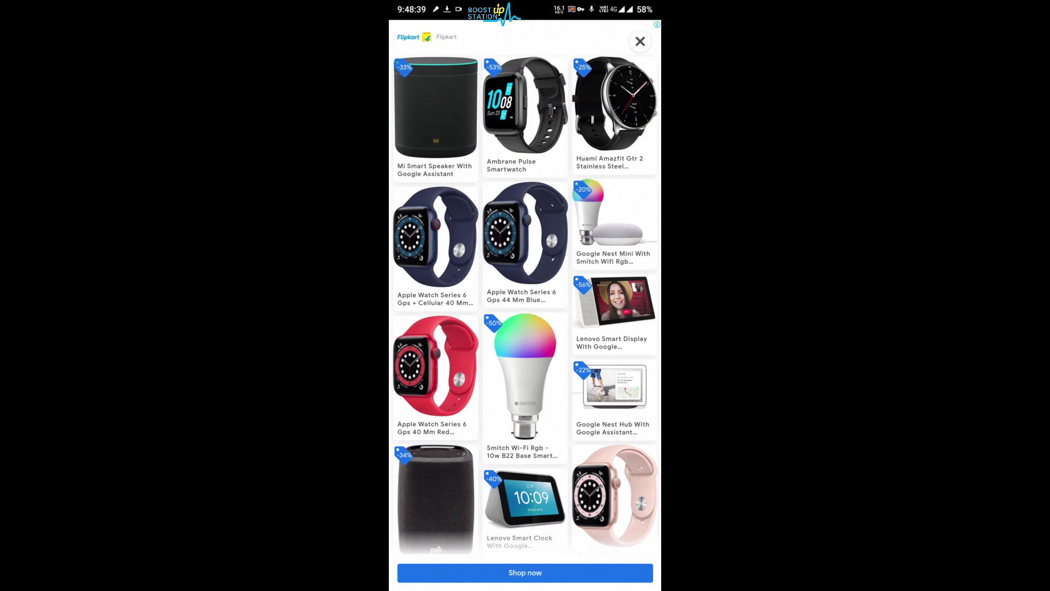
Close the finished ad and return to the credits page, now showing 3 credits
key("Escape")
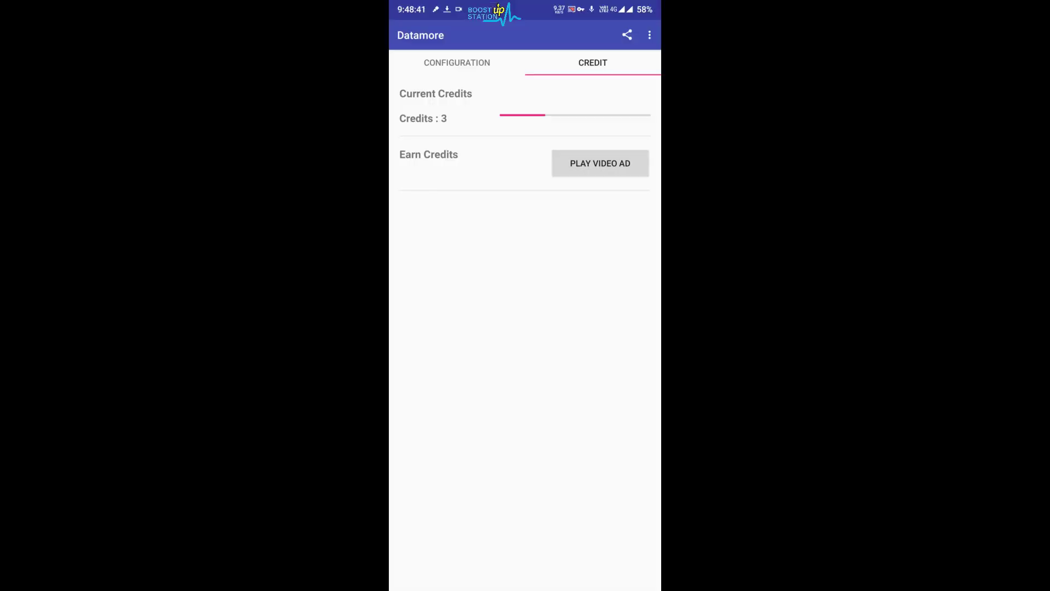